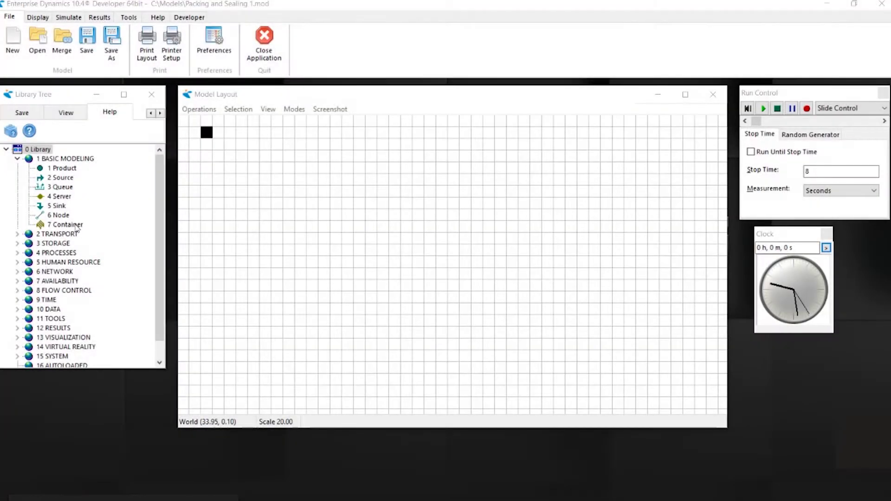
Place a Container, a Source, a Queue and an Assembler in a row across the upper part of the layout
drag(76, 227, 231, 178)
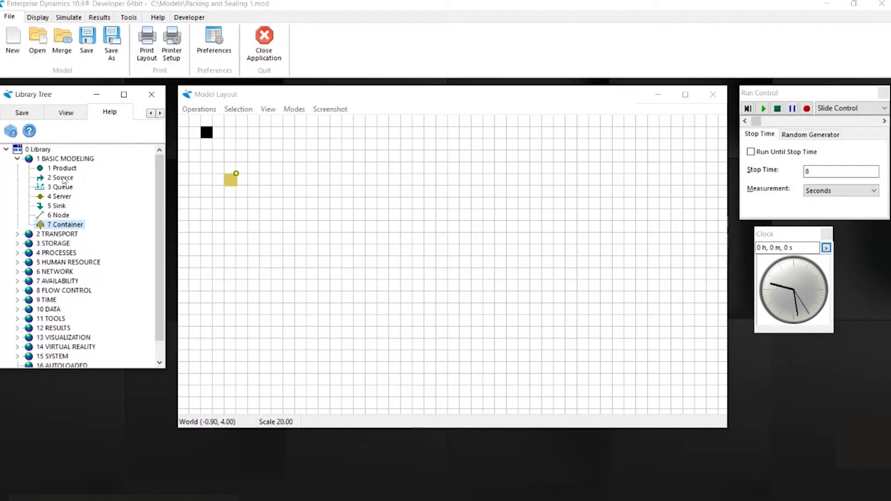
drag(64, 178, 275, 180)
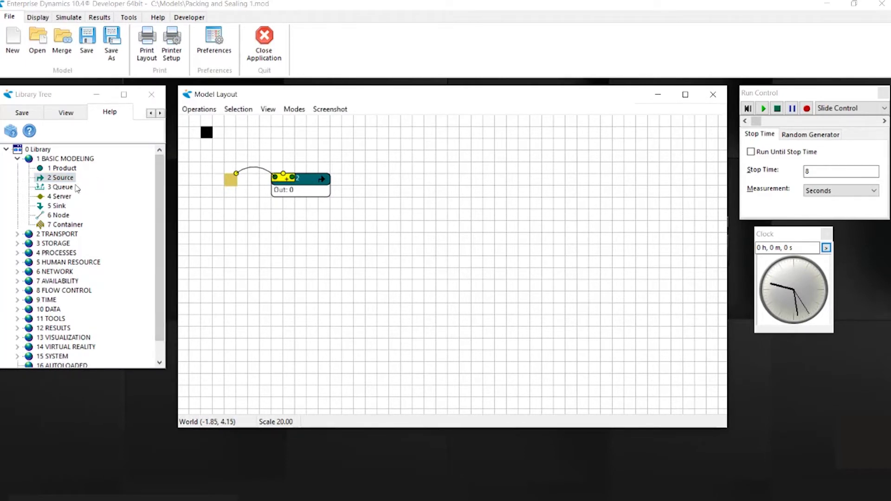
drag(65, 187, 369, 184)
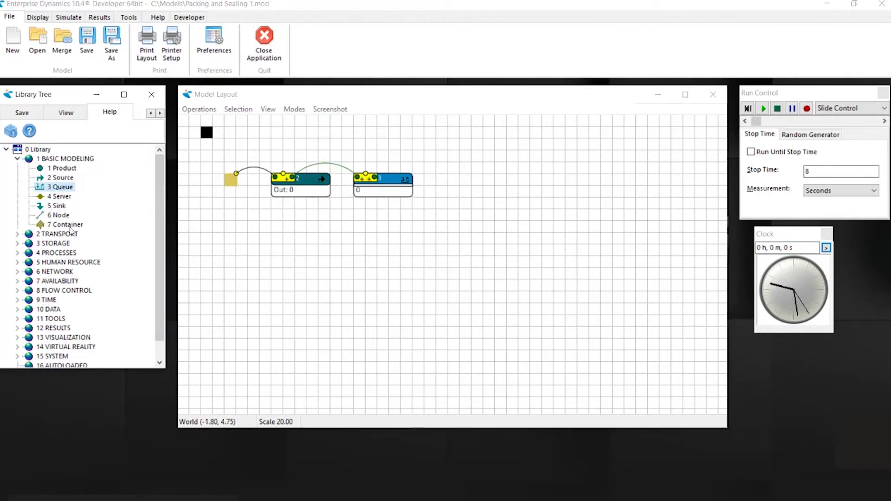
click(17, 253)
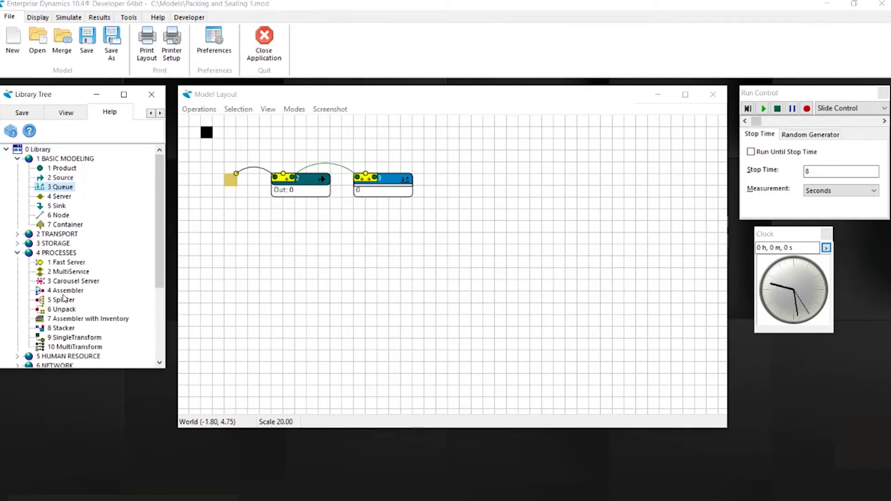
drag(62, 295, 441, 182)
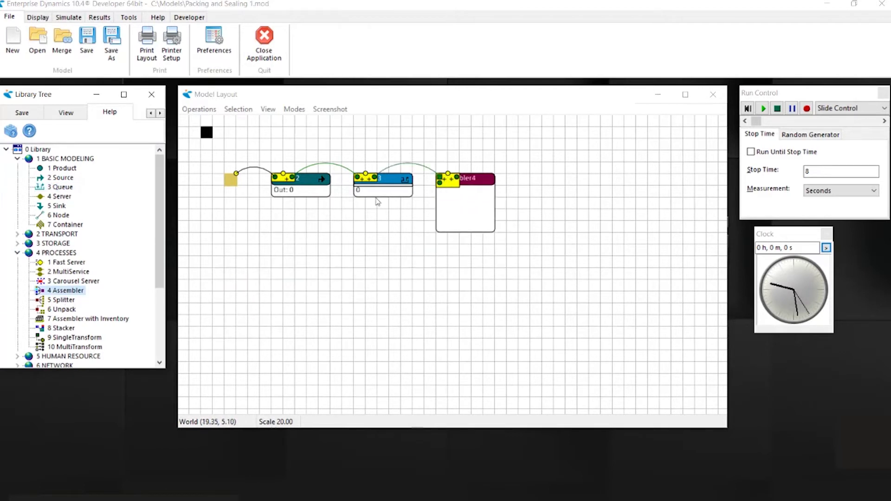
Add two more Source and Queue pairs in rows beneath the first pair
drag(63, 178, 274, 227)
drag(66, 186, 351, 230)
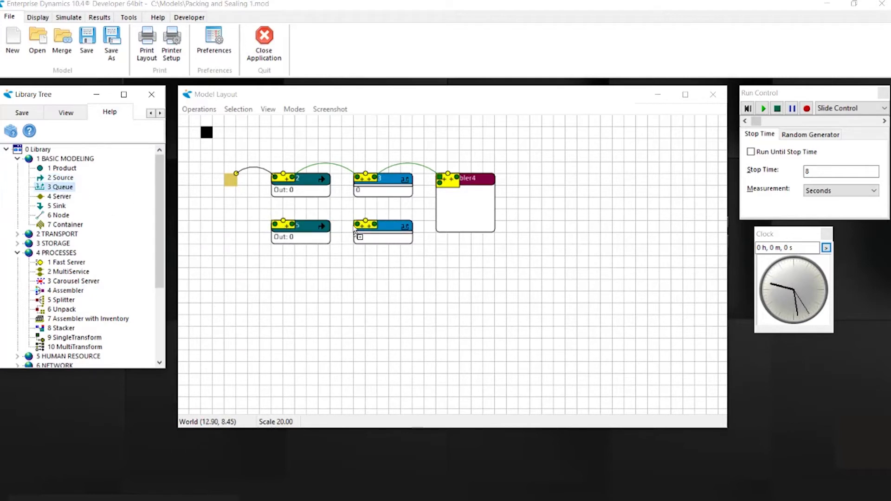
drag(63, 177, 273, 277)
drag(61, 188, 356, 278)
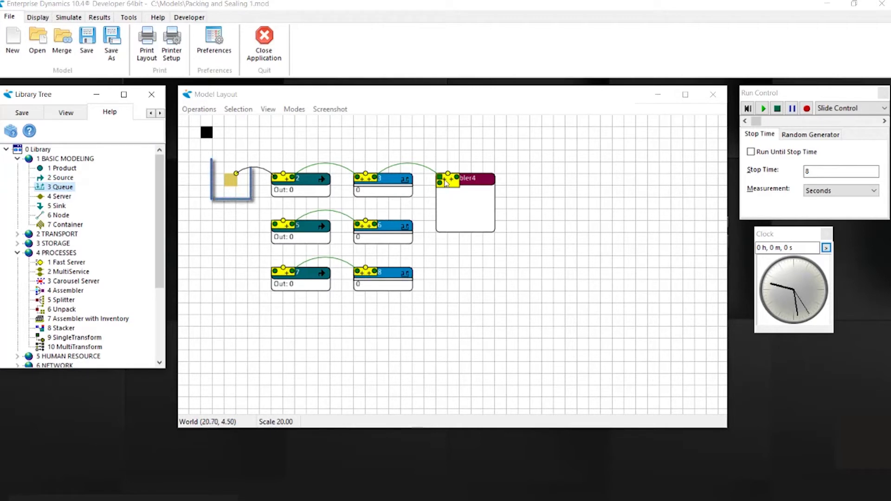
Add a third input channel to the assembler and connect the two lower queues to its second and third inputs
click(448, 195)
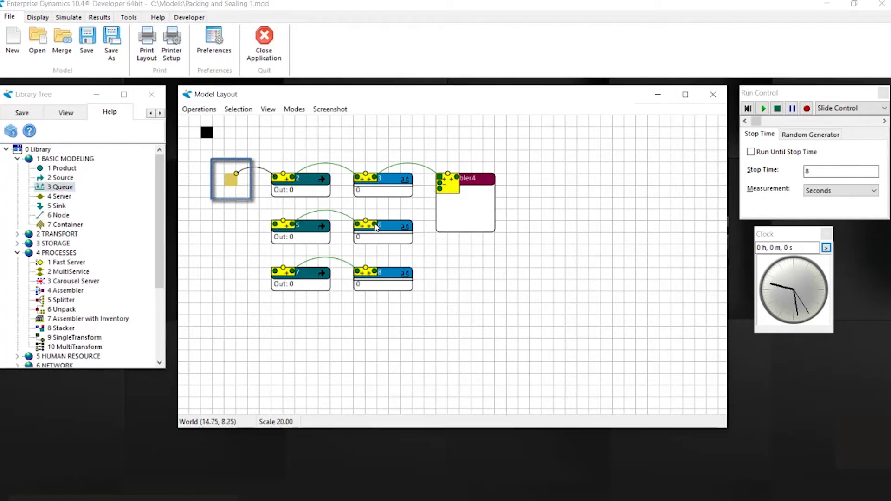
drag(376, 227, 440, 187)
drag(376, 273, 441, 194)
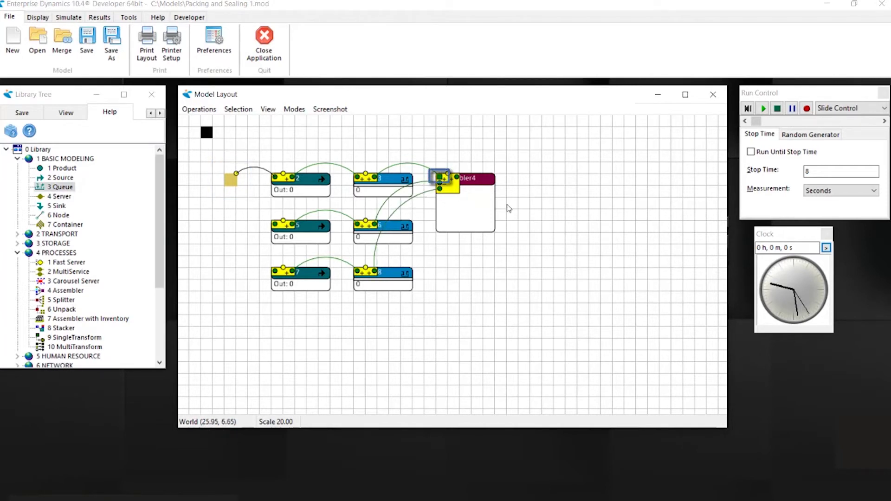
Reset the model and change the 2D icon of the lowest row's product to circlered
click(747, 108)
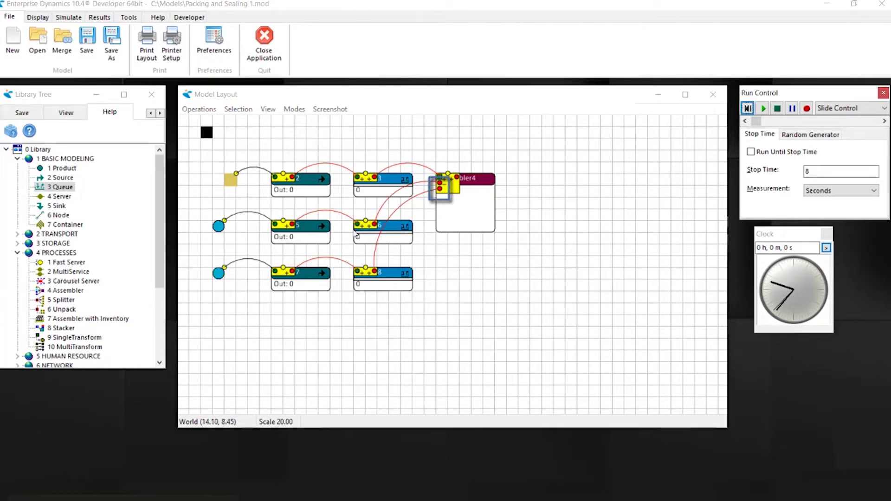
double_click(219, 274)
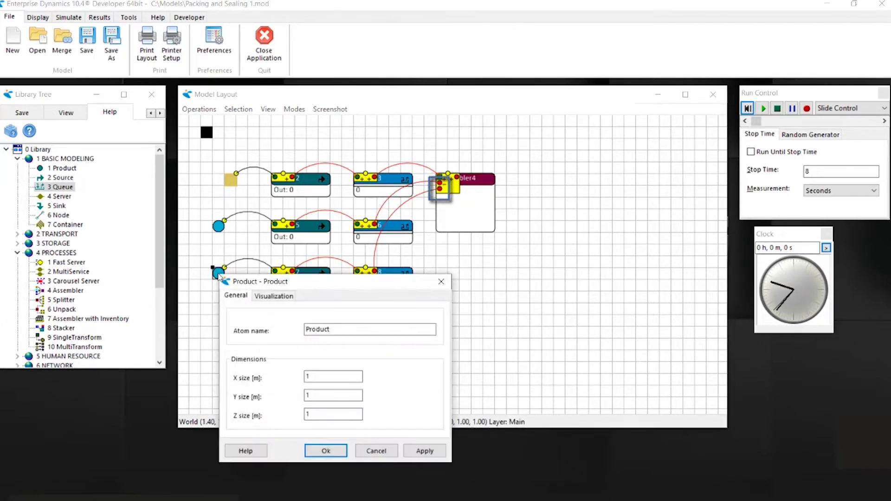
click(275, 296)
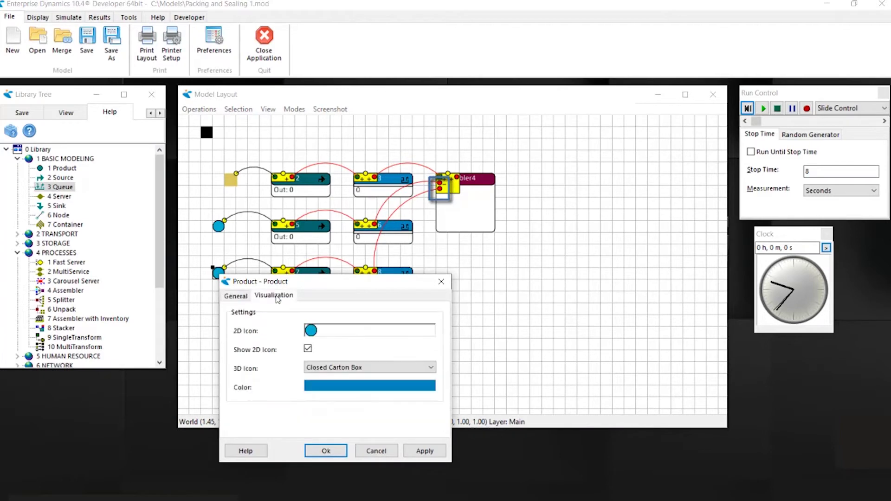
click(331, 328)
click(200, 246)
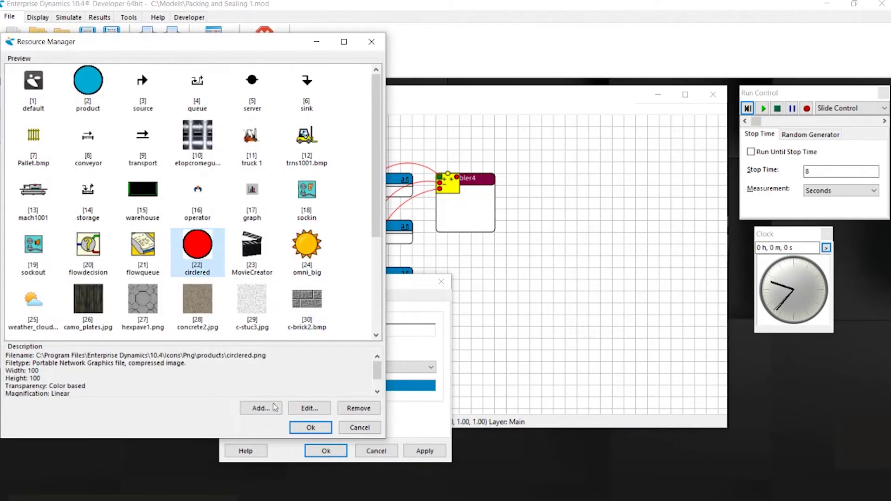
click(311, 427)
click(327, 451)
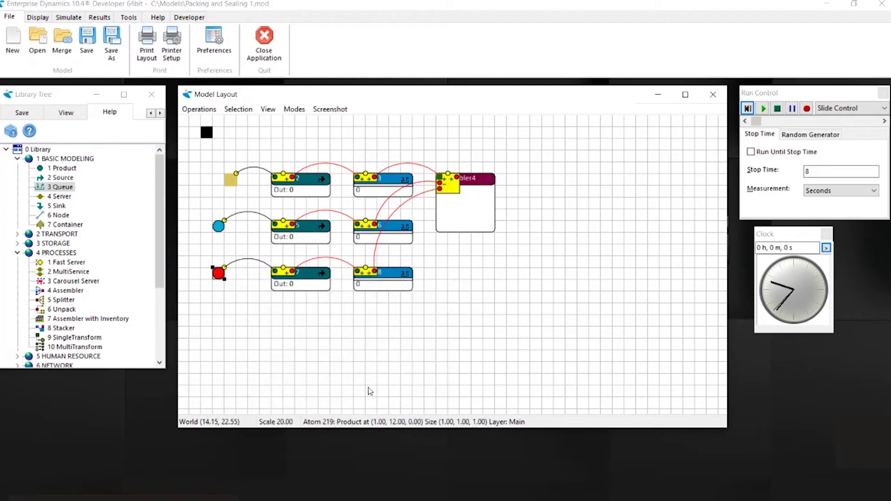
Set the assembler's bill of material to 2 products from input channel 2 and 2 from input channel 3
double_click(463, 184)
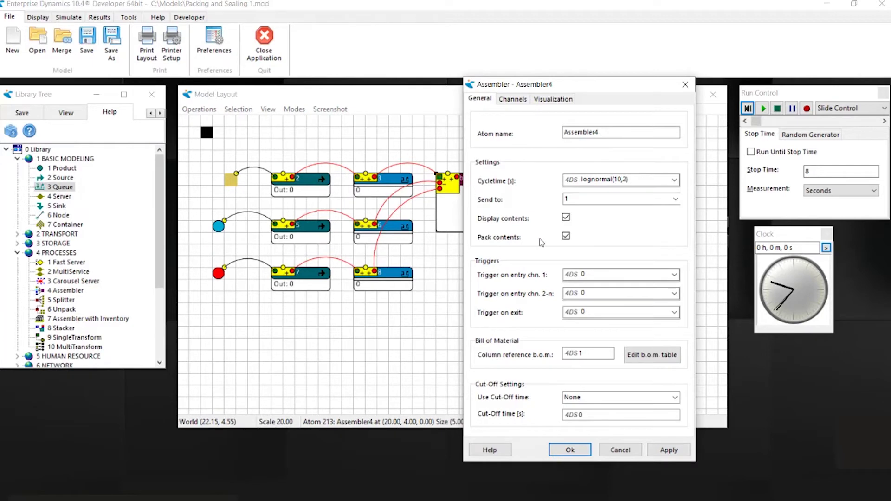
click(643, 355)
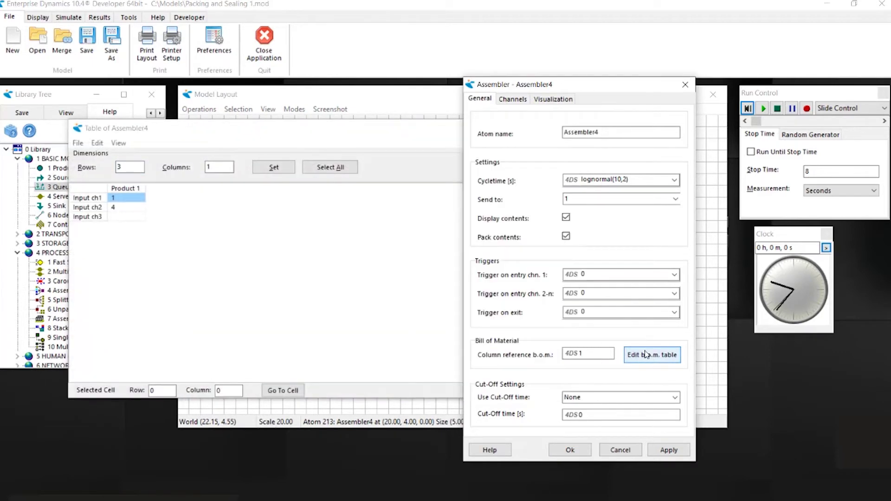
click(131, 203)
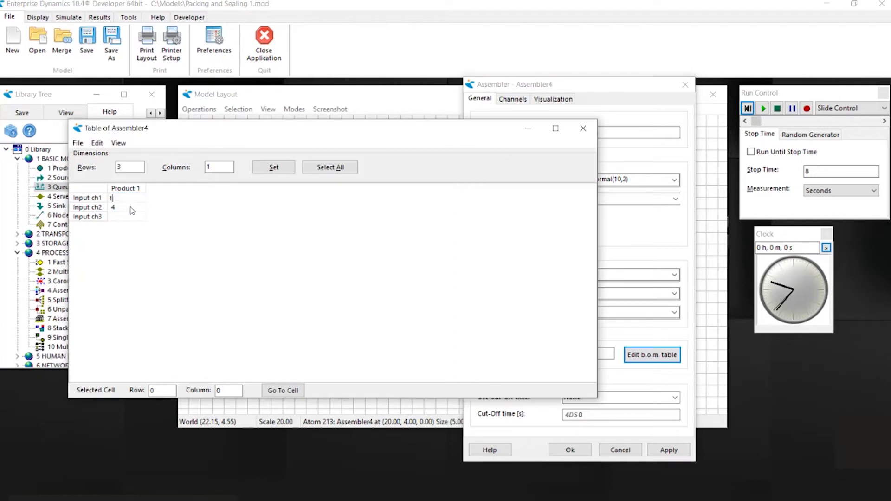
click(130, 207)
text(2)
click(126, 218)
text(2)
click(583, 128)
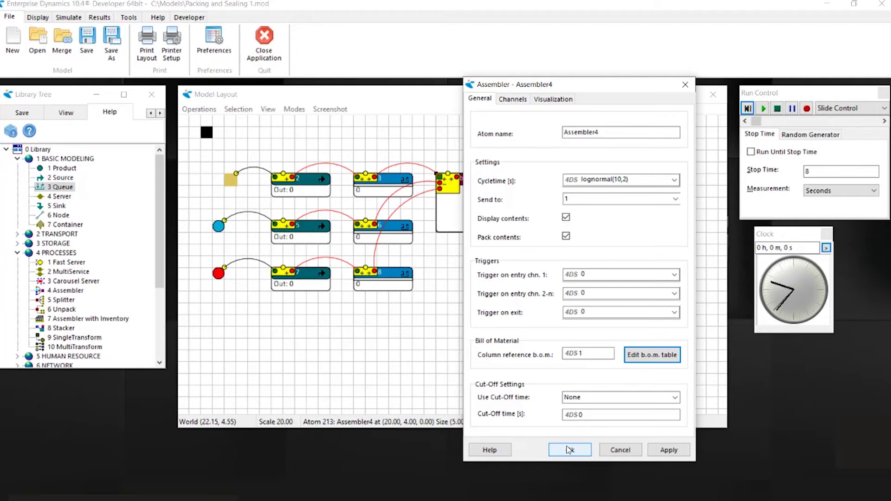
click(569, 450)
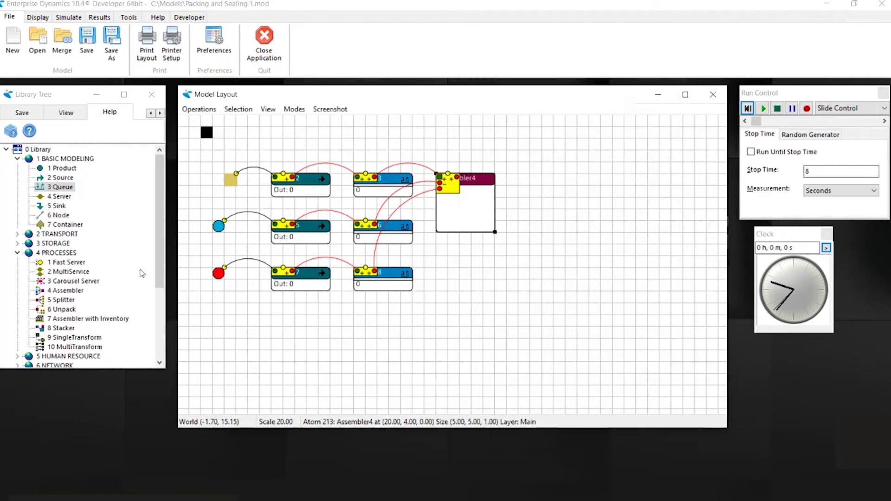
Place an Accumulating Conveyor beside the assembler and connect the assembler's output to it
click(17, 234)
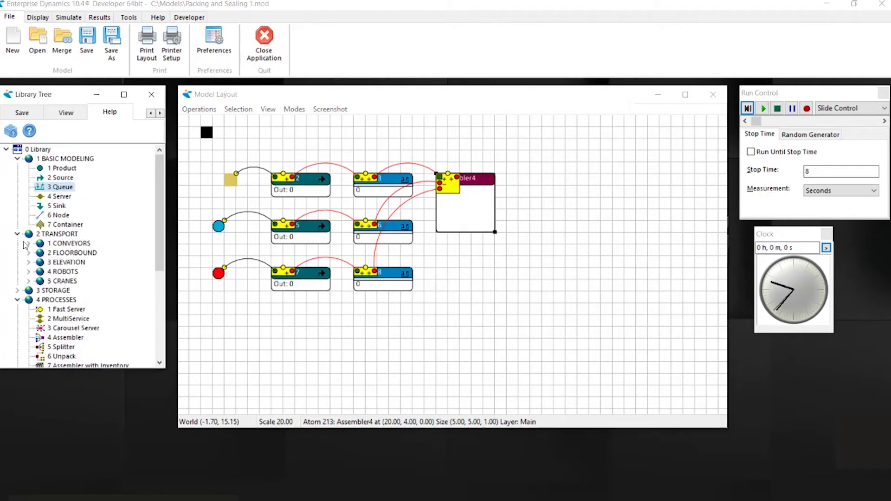
click(29, 244)
click(40, 263)
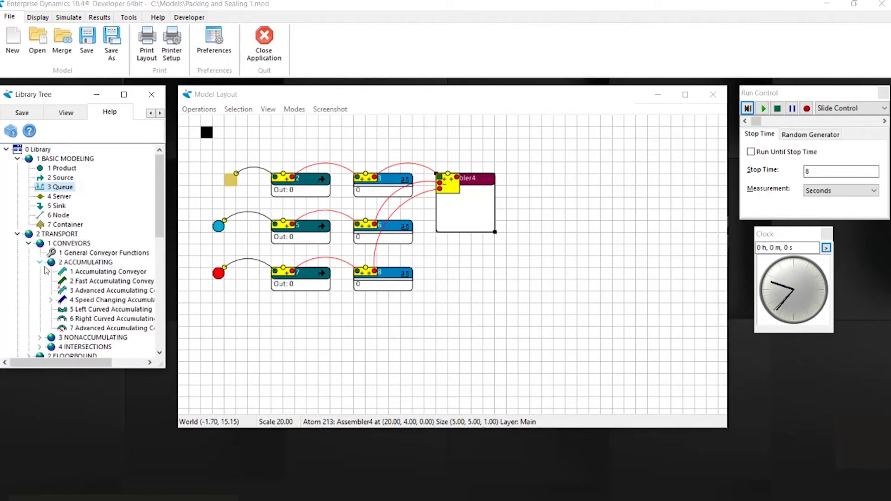
drag(73, 276, 515, 183)
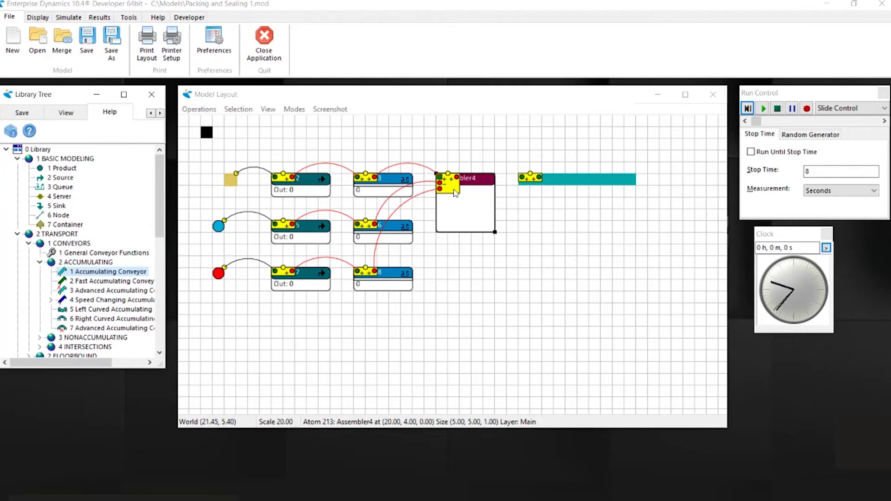
drag(457, 181, 522, 180)
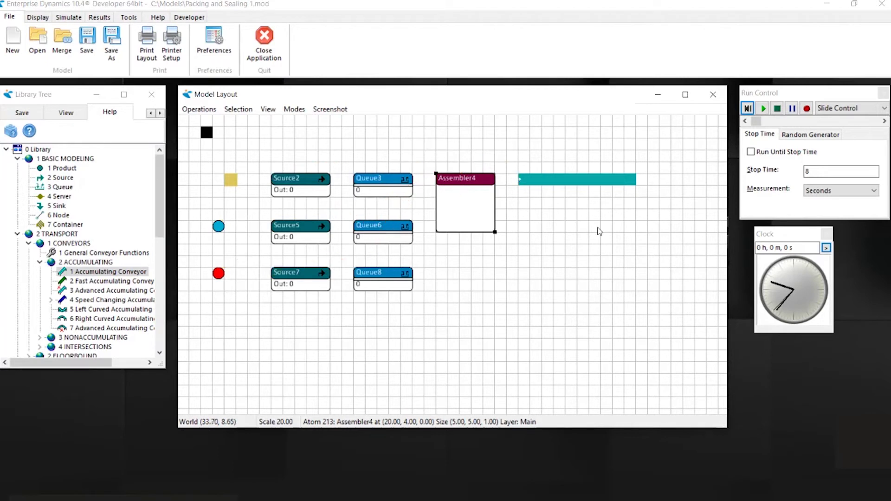
Reset and run the simulation at a higher speed, then stop it and pull the products out of the conveyor's front container to inspect them
click(749, 109)
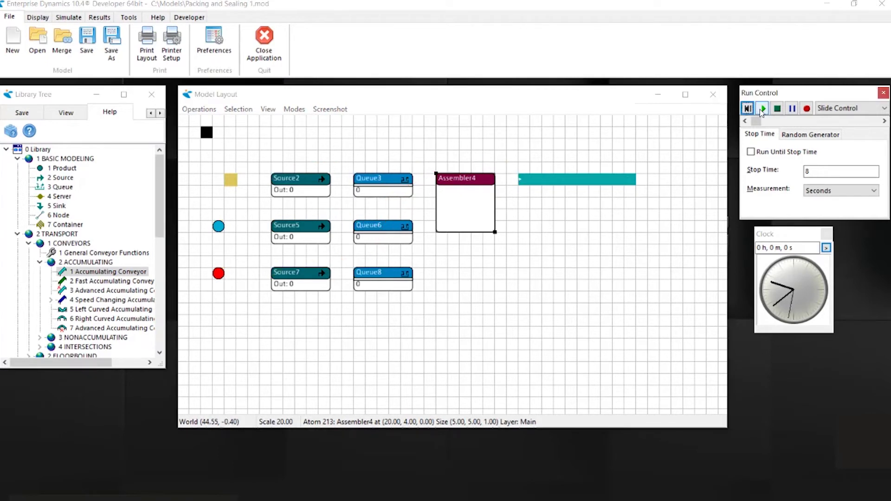
click(763, 109)
drag(756, 121, 769, 121)
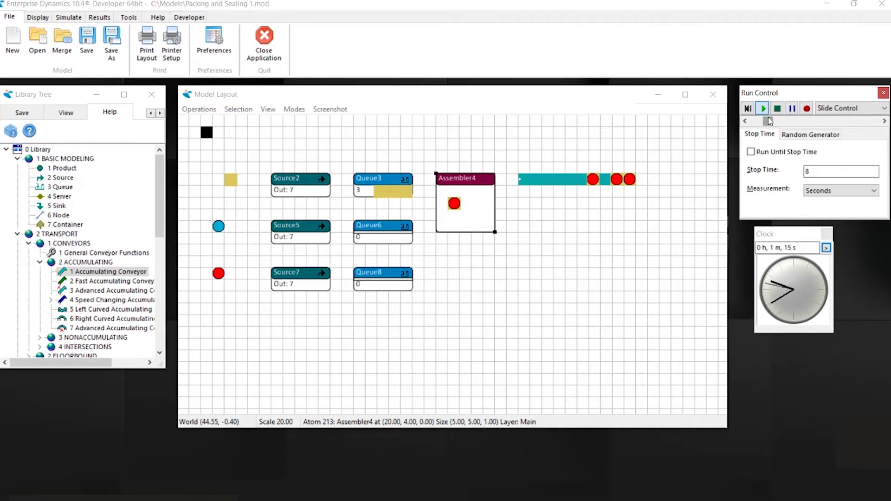
click(776, 110)
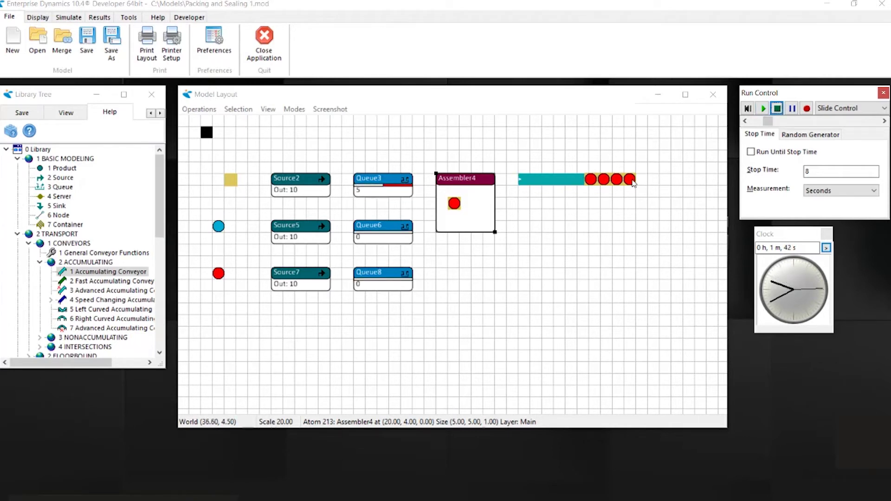
drag(632, 182, 637, 209)
double_click(641, 214)
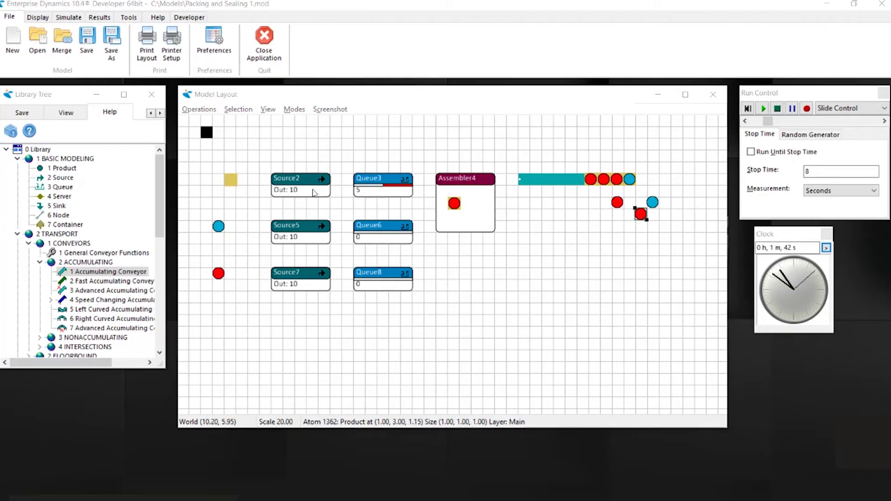
Set the container's X and Y sizes to 1 m
double_click(234, 181)
click(347, 284)
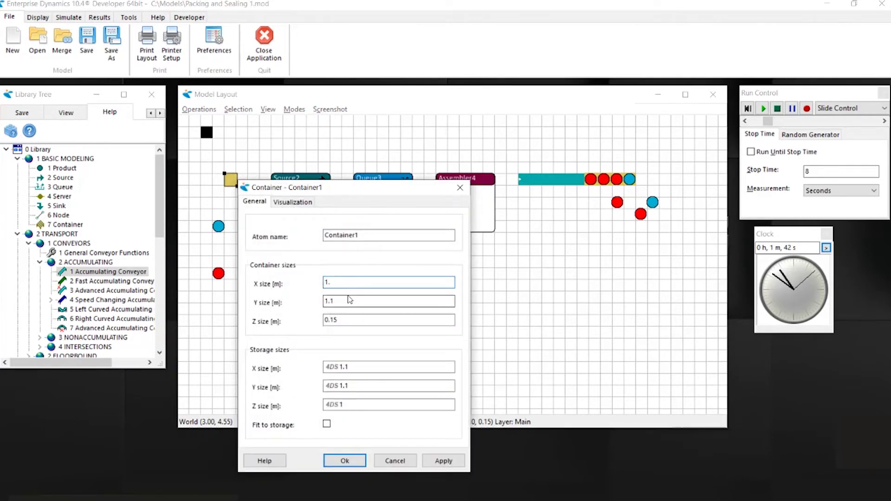
click(342, 301)
key(BackSpace)
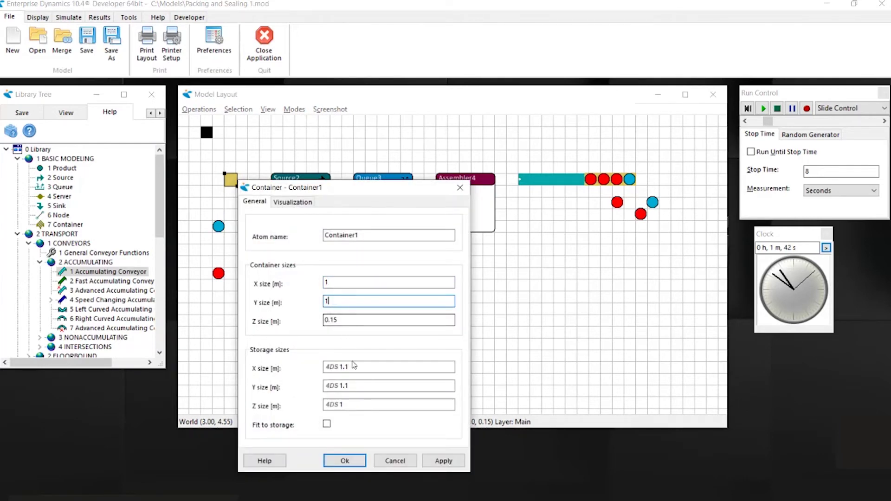
Set the container's storage X and Y sizes to 0.5 m and enable Fit to storage
double_click(412, 366)
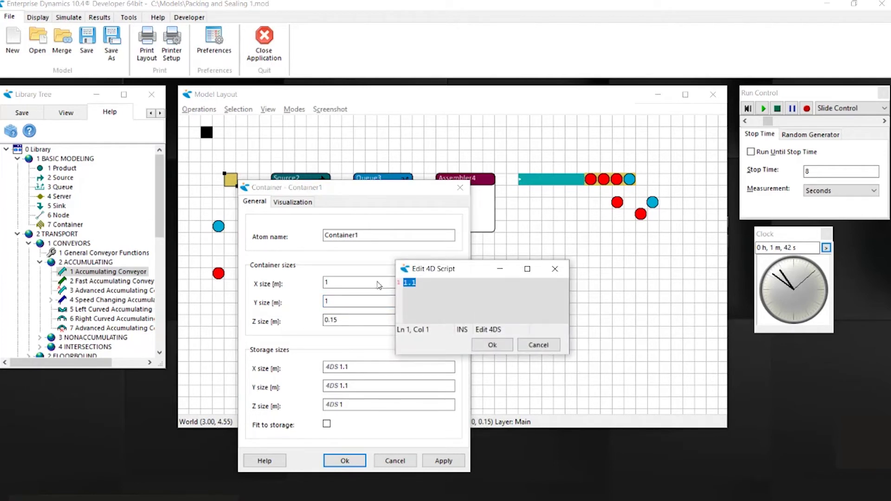
key(BackSpace)
text(0.5)
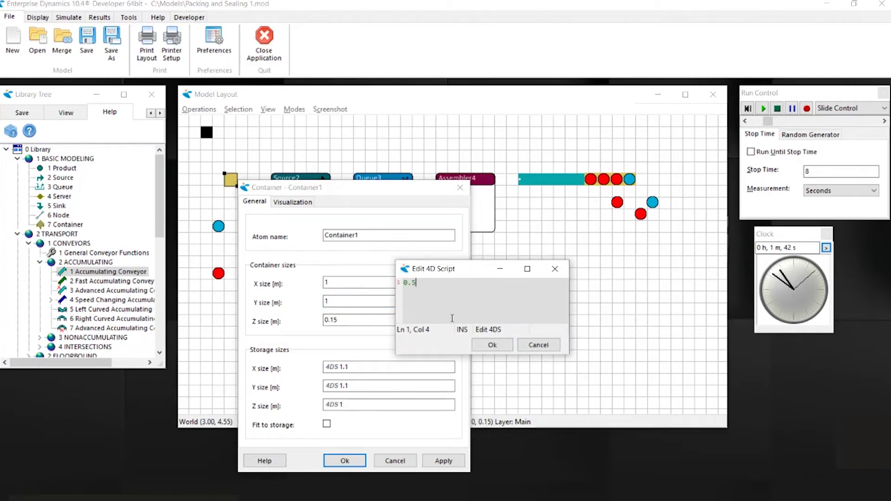
click(493, 345)
double_click(352, 384)
click(490, 345)
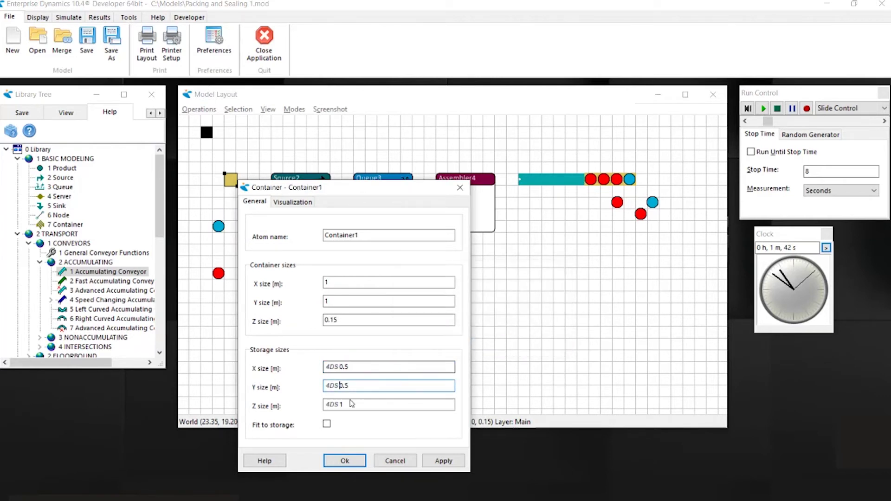
click(326, 425)
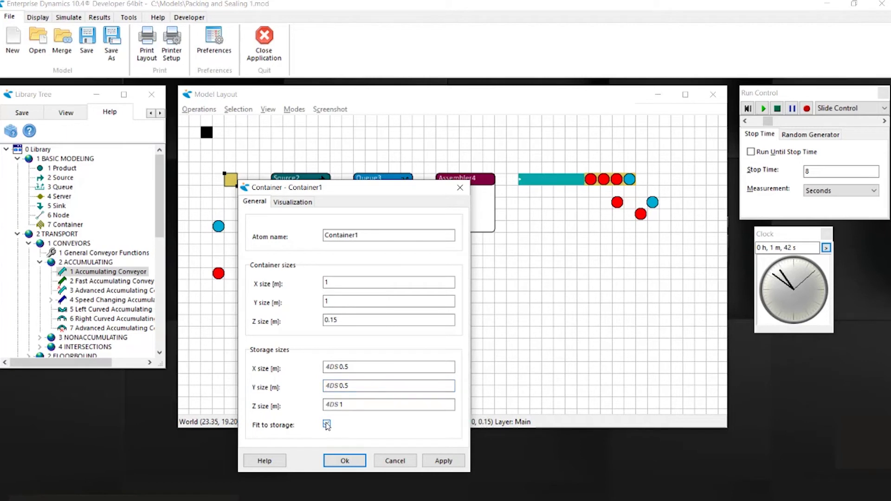
click(344, 461)
Set the lower, red product's 3D icon to Cube and its color to red
click(220, 275)
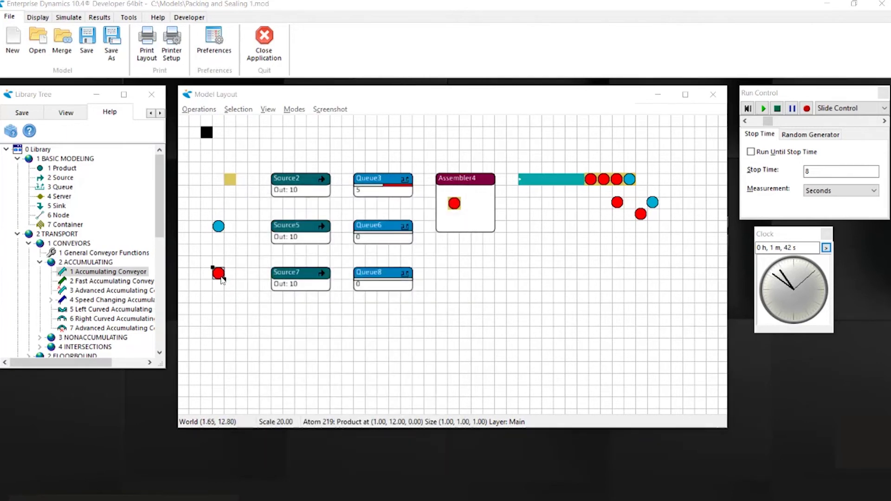
double_click(220, 276)
click(277, 299)
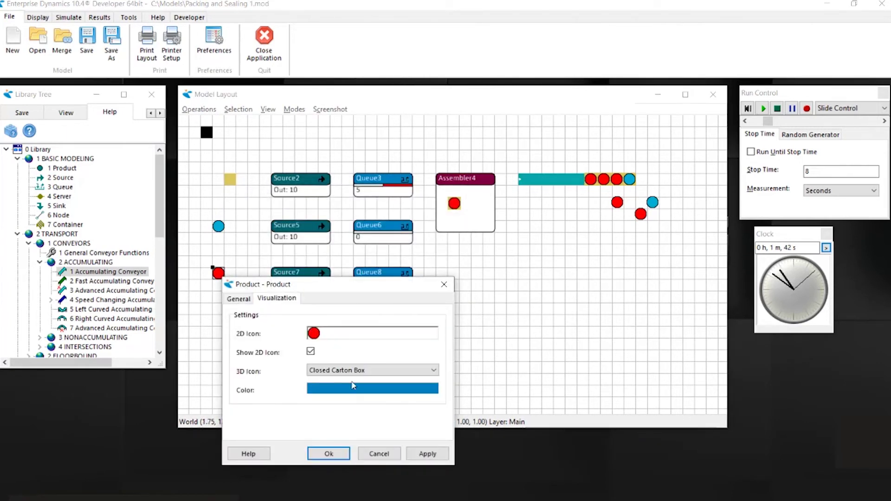
click(434, 371)
scroll(434, 406, up, 3)
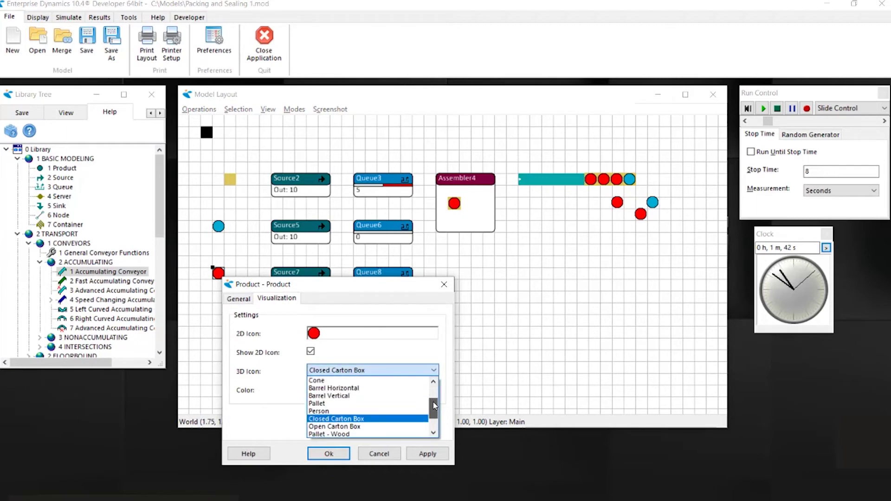
scroll(434, 406, up, 3)
click(409, 381)
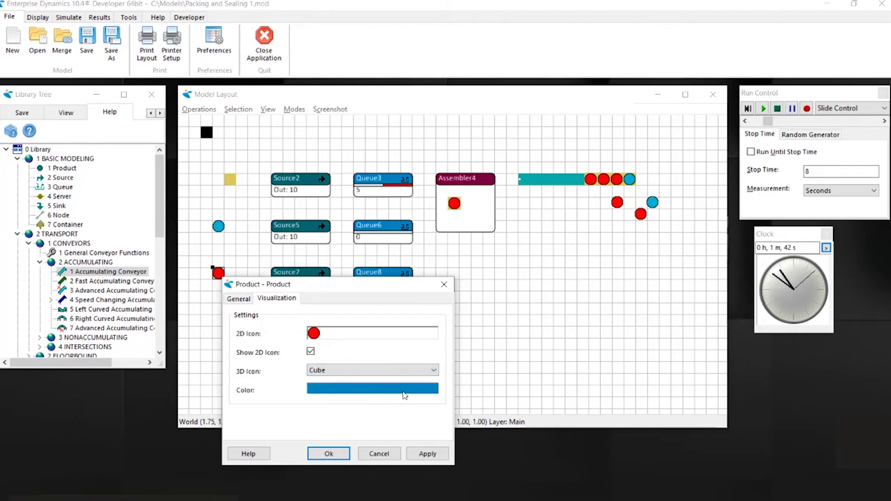
click(404, 395)
click(325, 150)
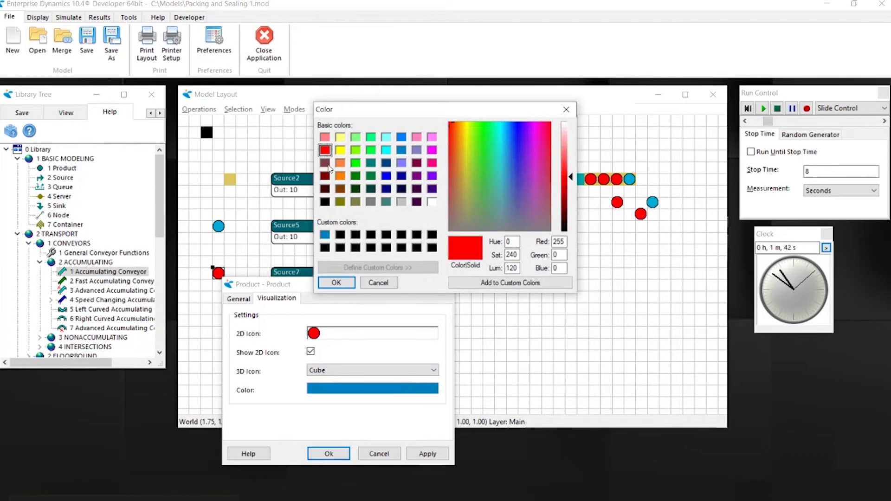
click(336, 283)
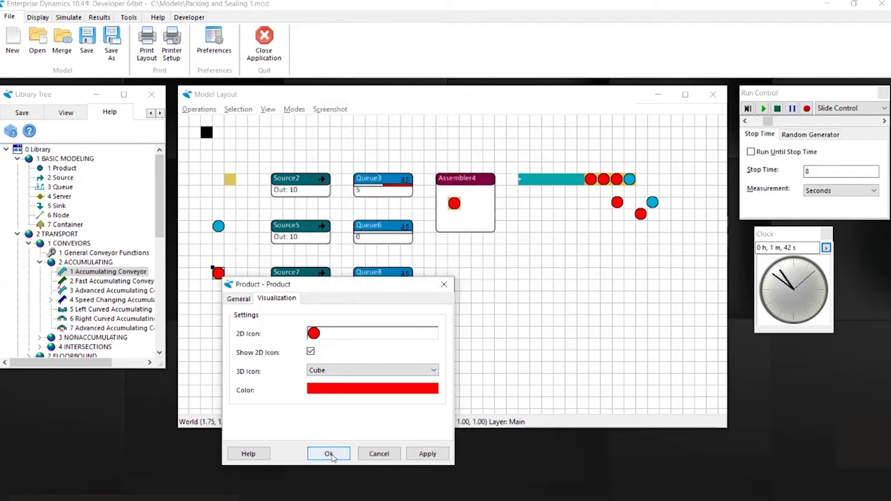
click(329, 453)
Reset and run the simulation to watch the products being packed into the container at the assembler
click(747, 108)
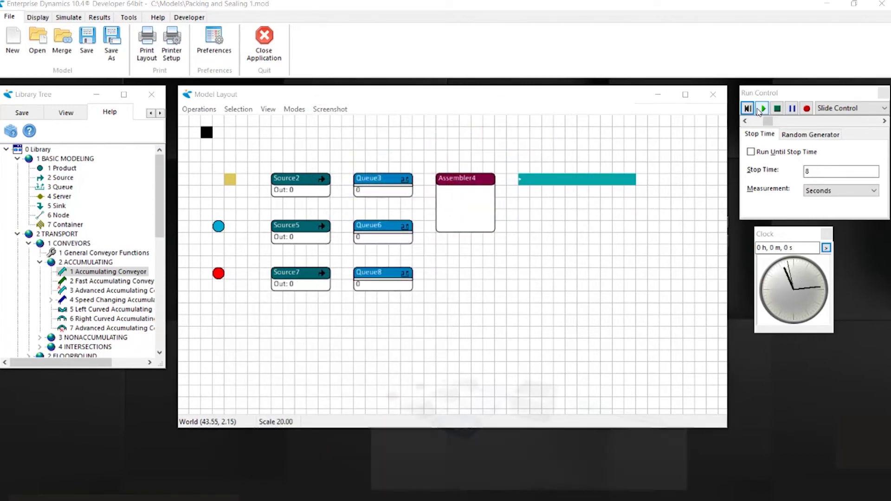
click(762, 108)
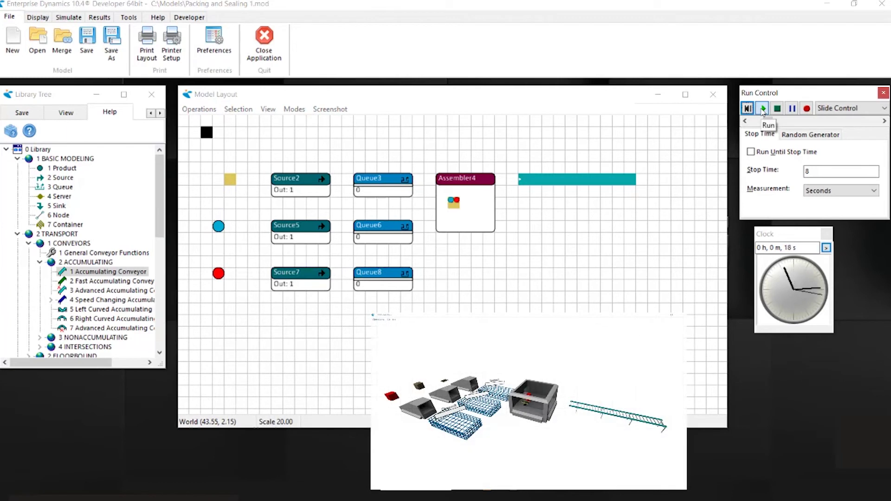
click(763, 109)
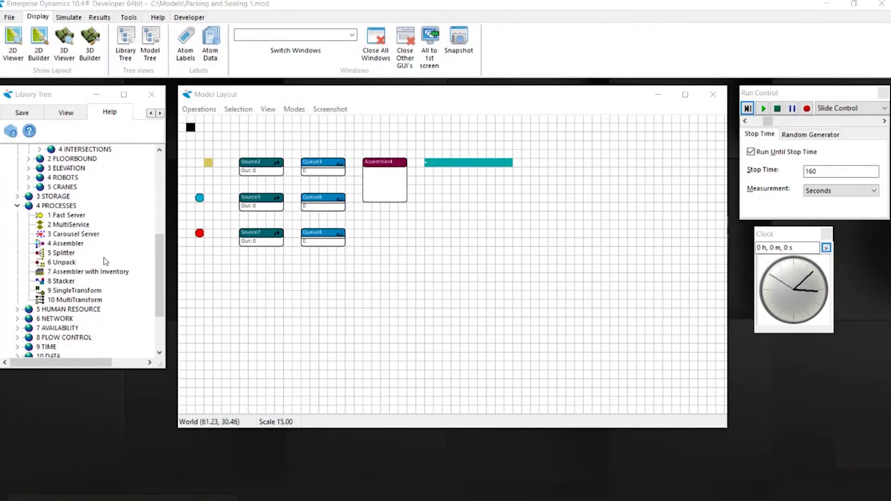
Place an Unpack beyond the end of the accumulating conveyor and connect the conveyor's output to it
drag(69, 263, 530, 168)
key(a)
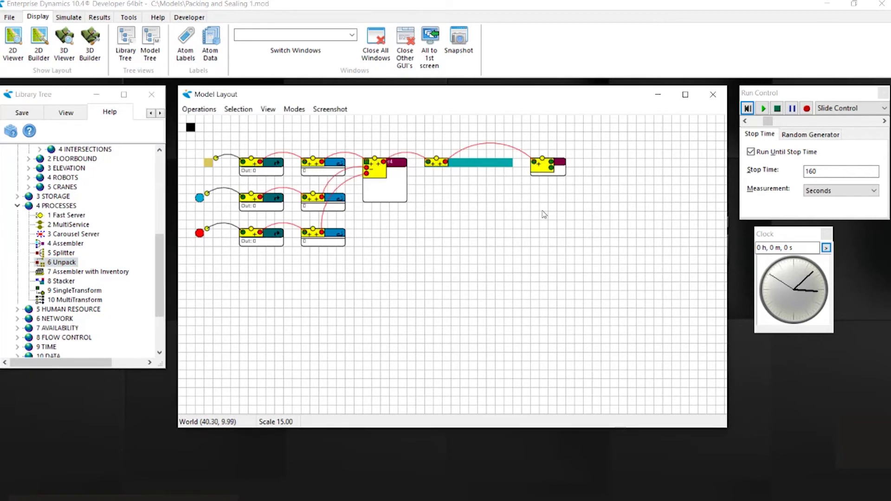
Place an Accumulating Conveyor and, below it, a Non Accumulating Conveyor after the Unpack, and connect them to its two outputs
scroll(96, 224, up, 1)
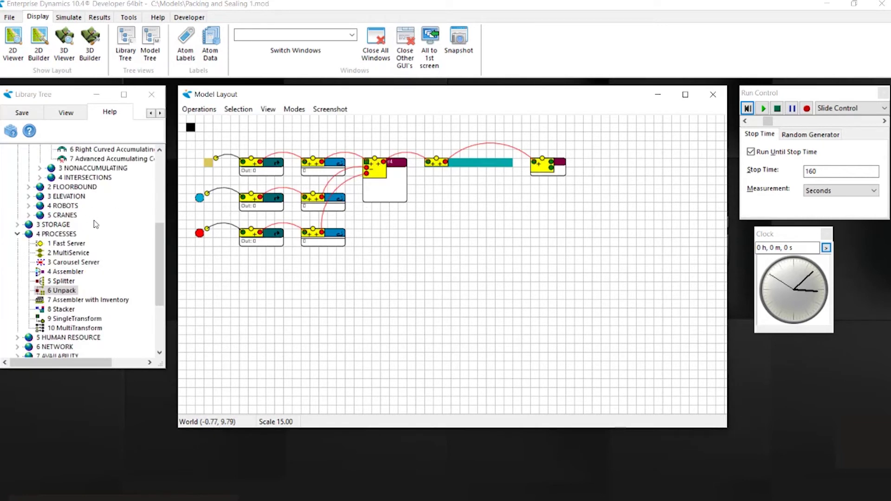
drag(158, 251, 586, 163)
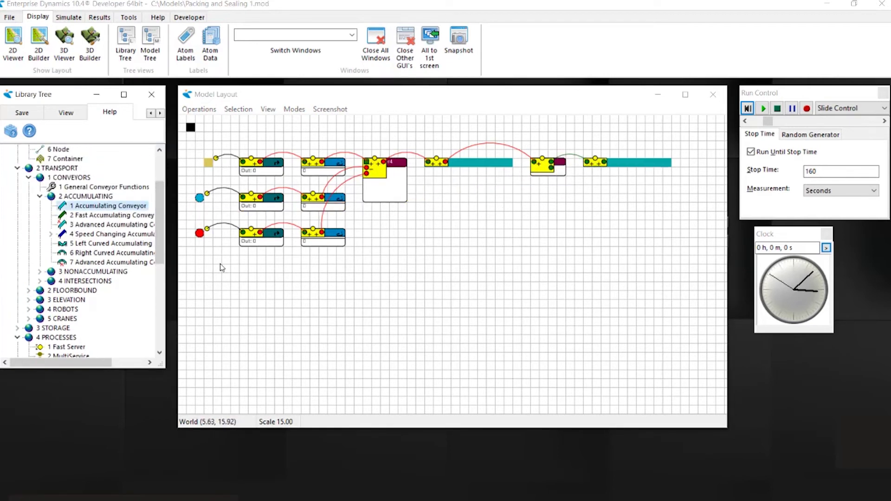
click(39, 272)
drag(83, 281, 585, 195)
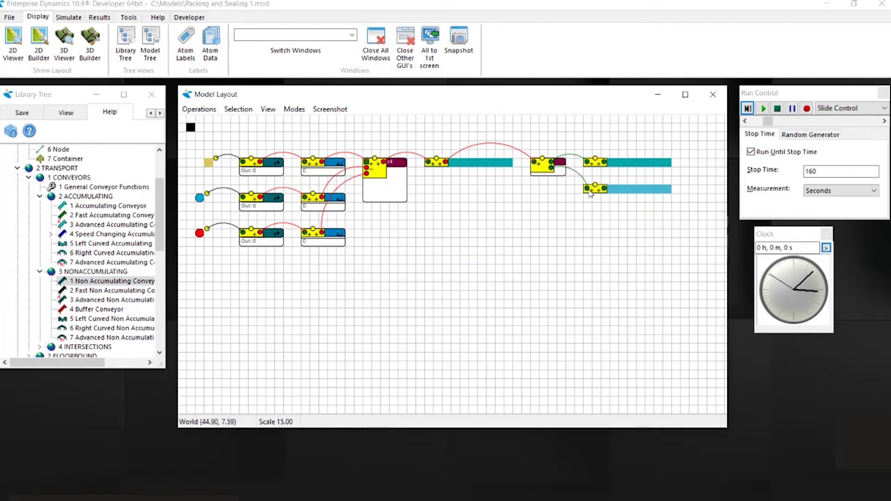
Run the simulation at a higher speed up to its stop time to check the unpacking, then stop and reset it
click(761, 109)
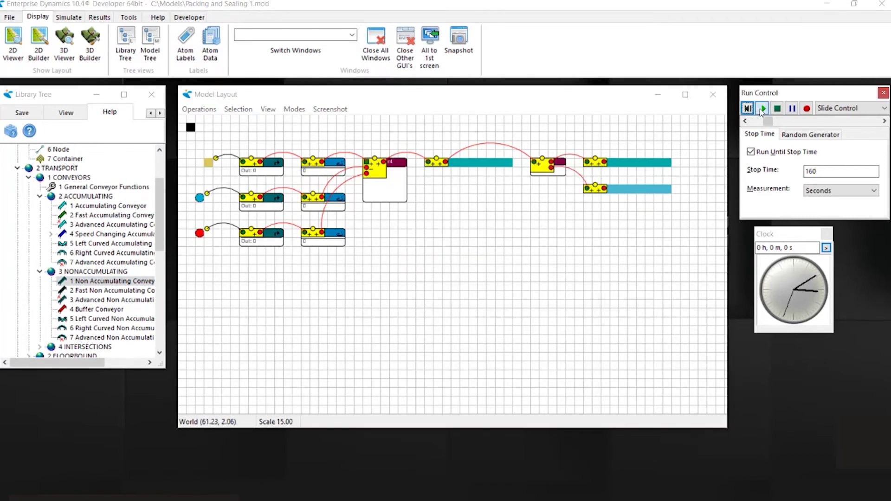
drag(771, 122, 783, 125)
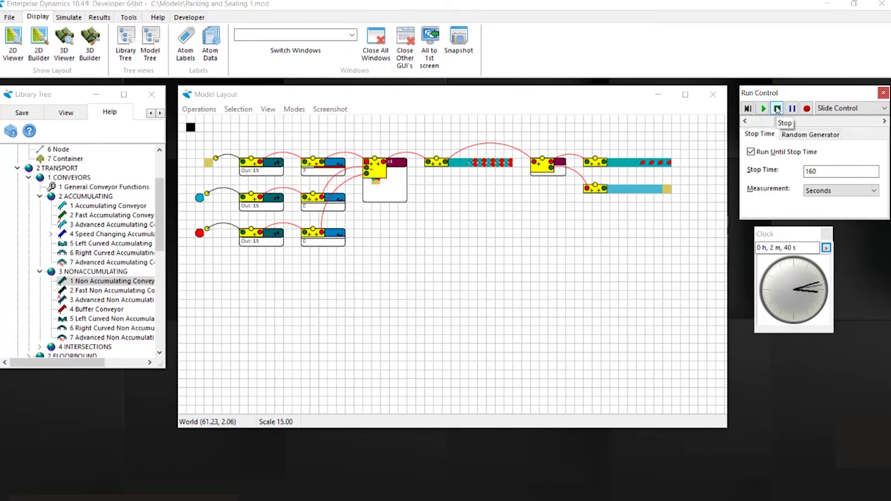
click(777, 109)
click(748, 108)
Set the Non Accumulating Conveyor's rotation to 90° and shorten it to 5 m
double_click(624, 189)
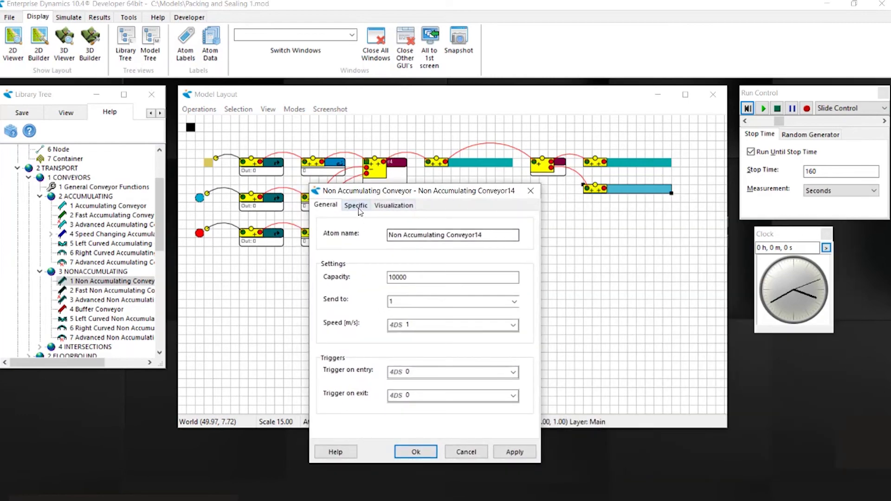
click(358, 205)
click(514, 397)
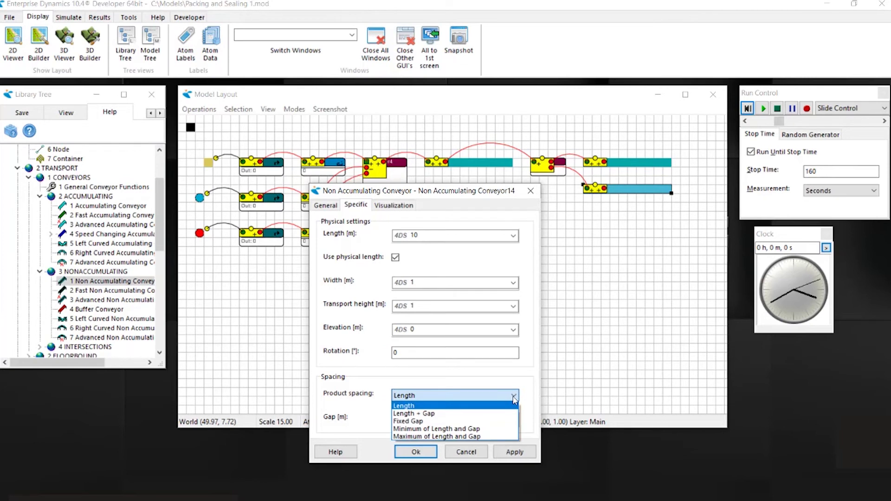
click(514, 400)
click(390, 352)
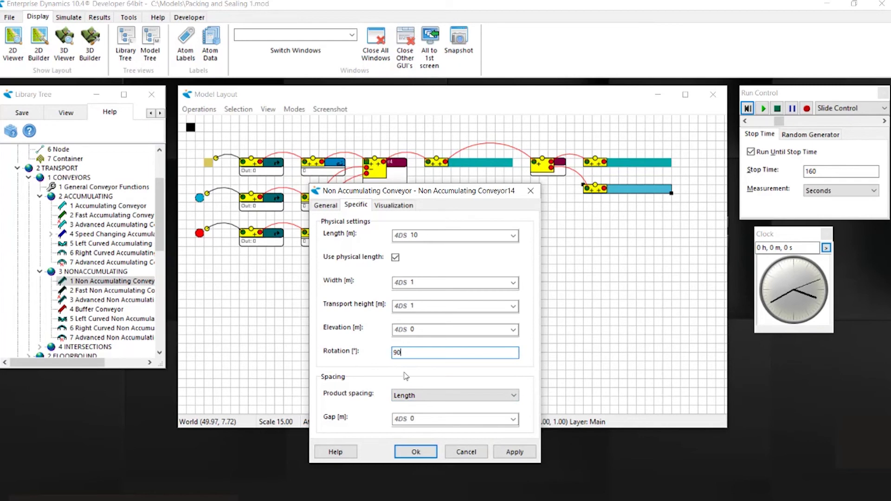
click(412, 452)
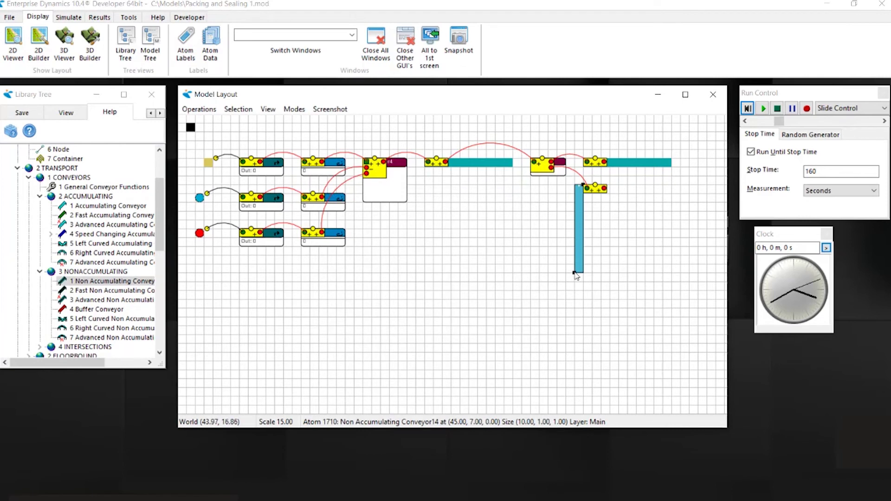
drag(575, 275, 575, 228)
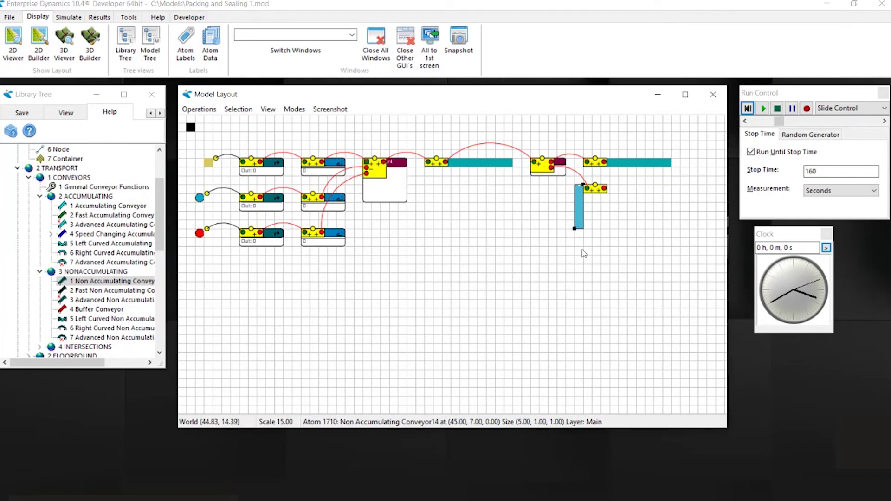
Add a 20 m Accumulating Conveyor running back from the Non Accumulating Conveyor's end, and connect it to an extra input of Queue3
drag(118, 207, 445, 239)
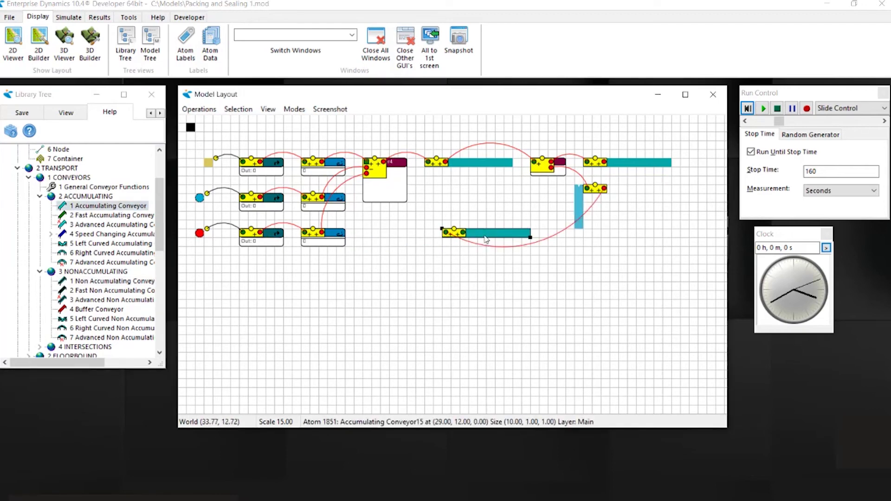
click(534, 205)
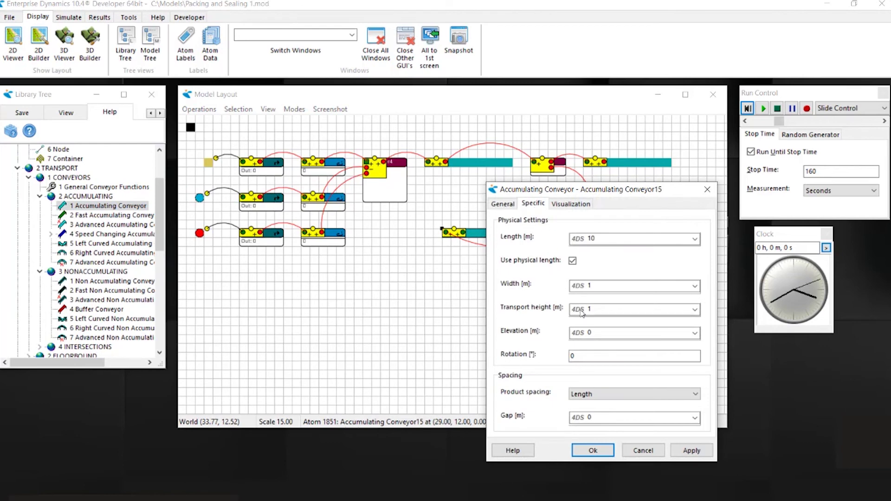
double_click(574, 356)
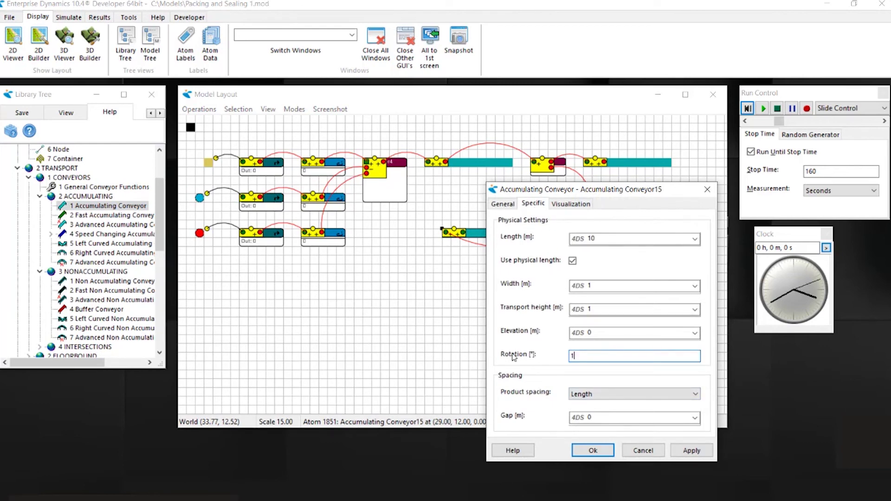
click(593, 449)
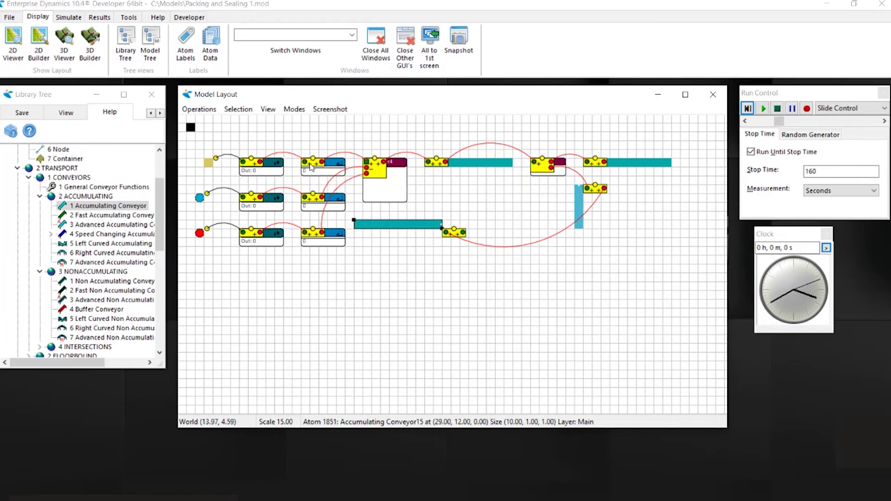
mouse_move(306, 170)
mouse_down()
mouse_move(357, 204)
mouse_move(436, 236)
mouse_move(530, 226)
mouse_move(529, 235)
mouse_move(548, 235)
mouse_up()
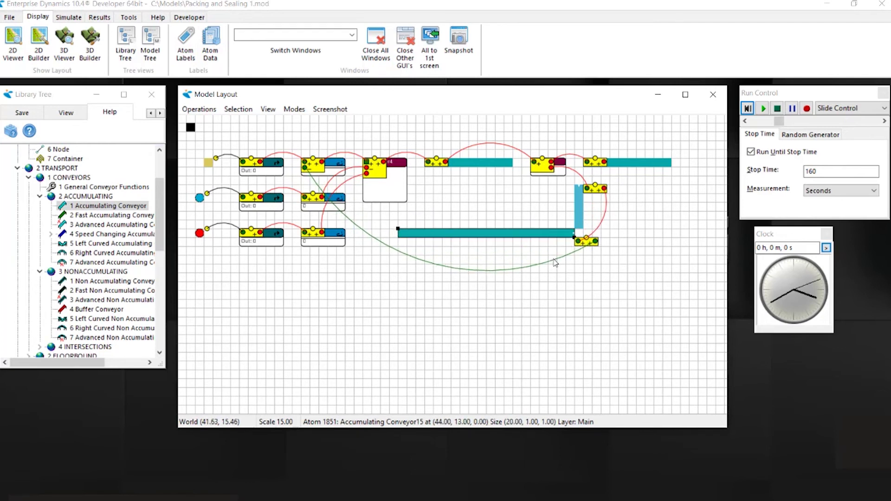
Place a MultiService after the Unpack's accumulating conveyor and connect the conveyor's output to it
drag(163, 242, 162, 308)
drag(68, 243, 706, 154)
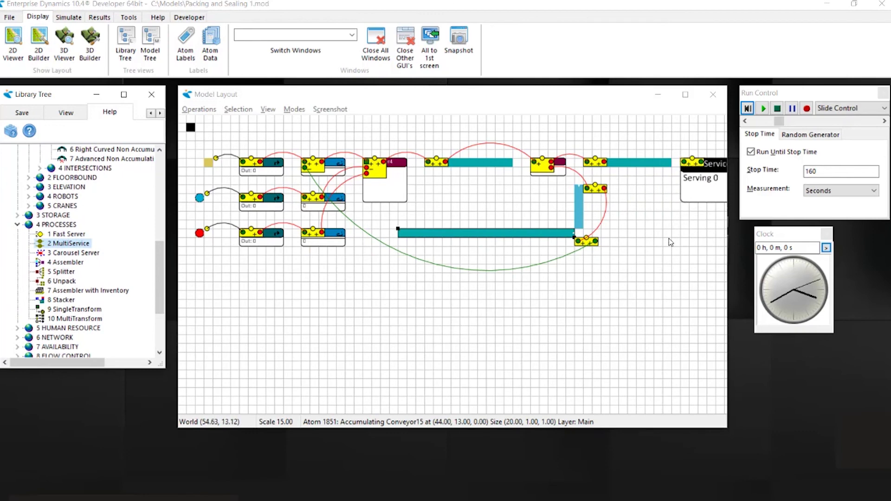
drag(665, 242, 600, 238)
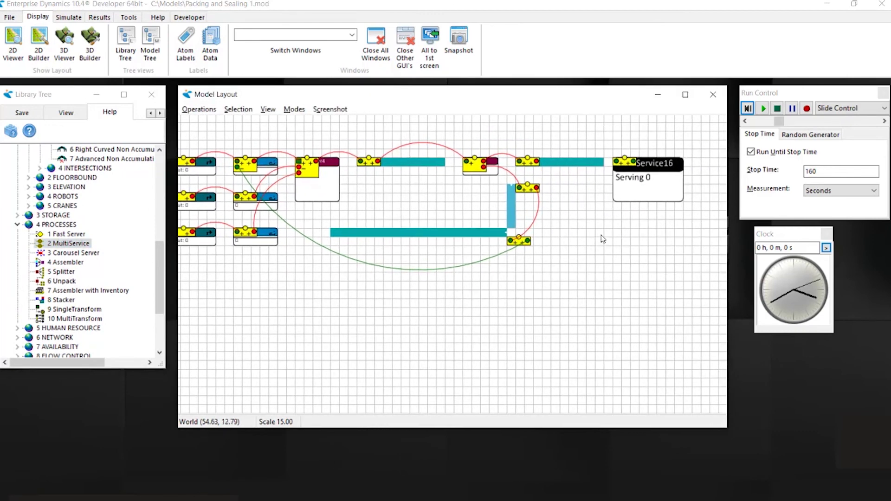
key(a)
drag(538, 167, 351, 183)
Set the MultiService's 2D display to Move Left Right
double_click(646, 170)
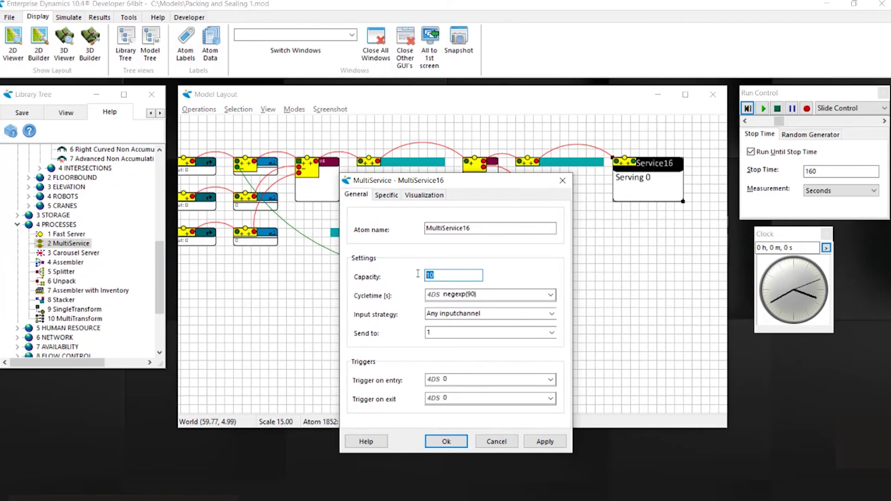
click(432, 197)
click(551, 229)
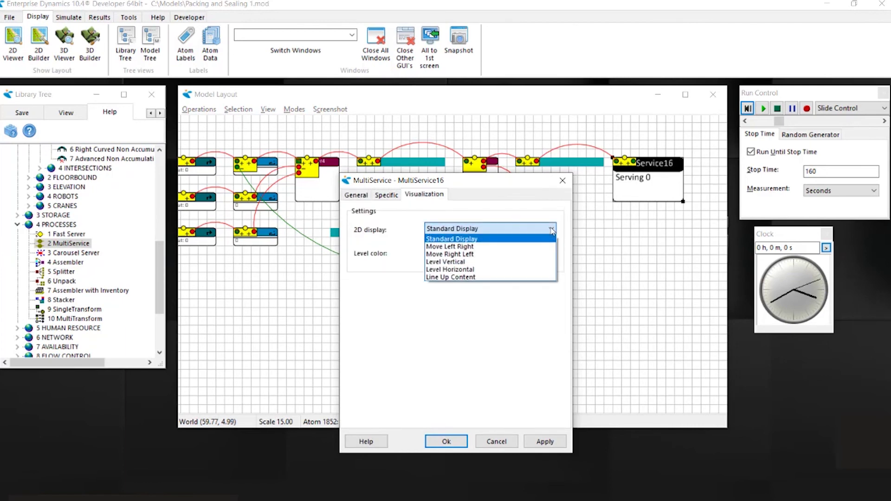
click(527, 246)
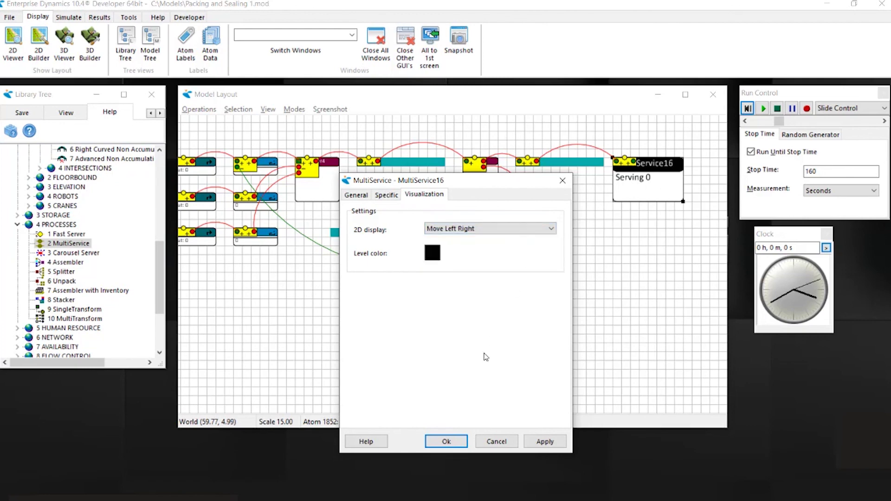
click(447, 441)
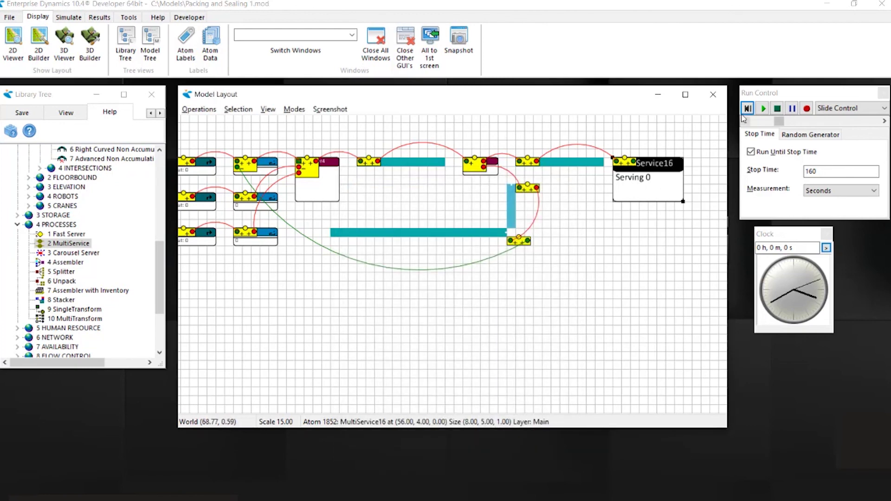
Place a Sink after the MultiService and run the simulation
scroll(65, 208, up, 9)
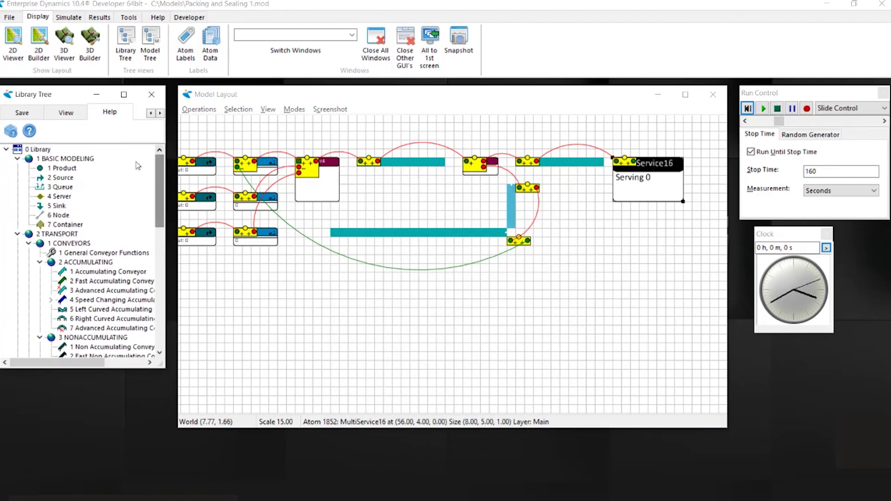
drag(66, 208, 696, 159)
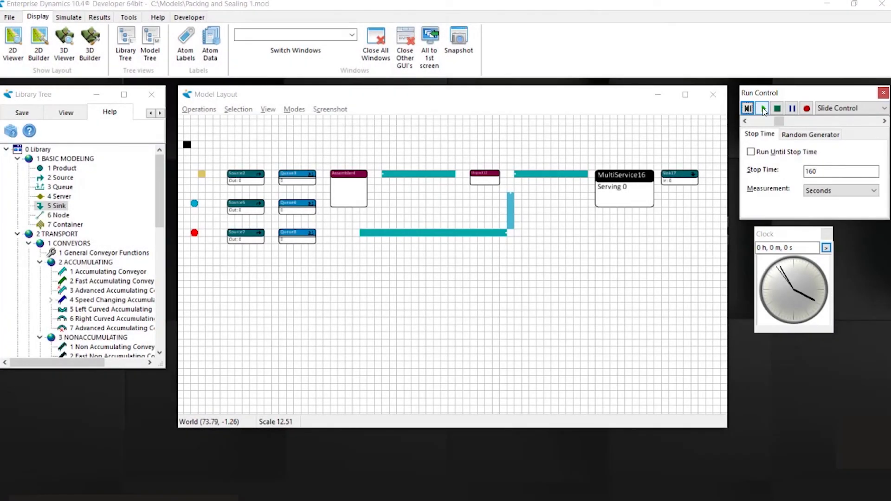
click(763, 108)
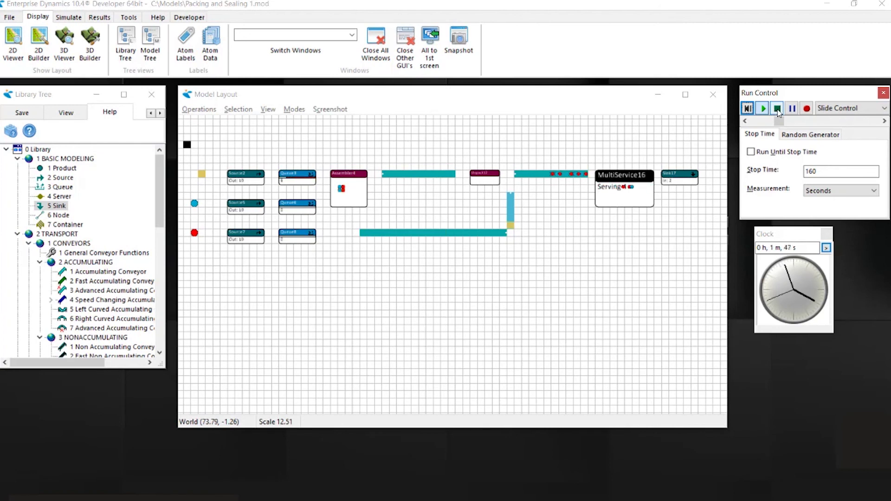